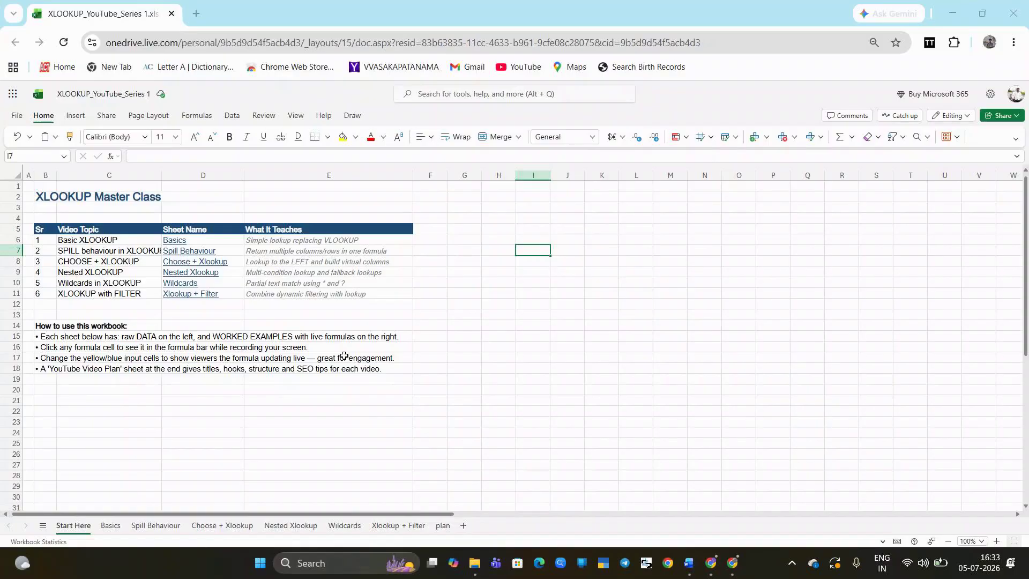
On the Basics sheet, enter =VLOOKUP(B7,B6:D14,3,0) in cell E18 to return the first employee's department.
left_click(110, 527)
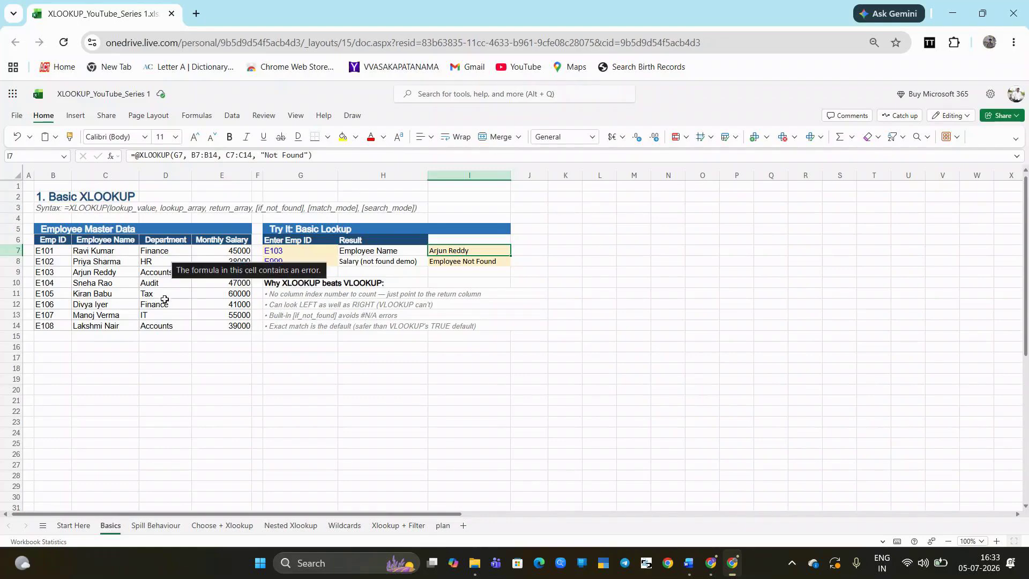
left_click(215, 369)
type("=")
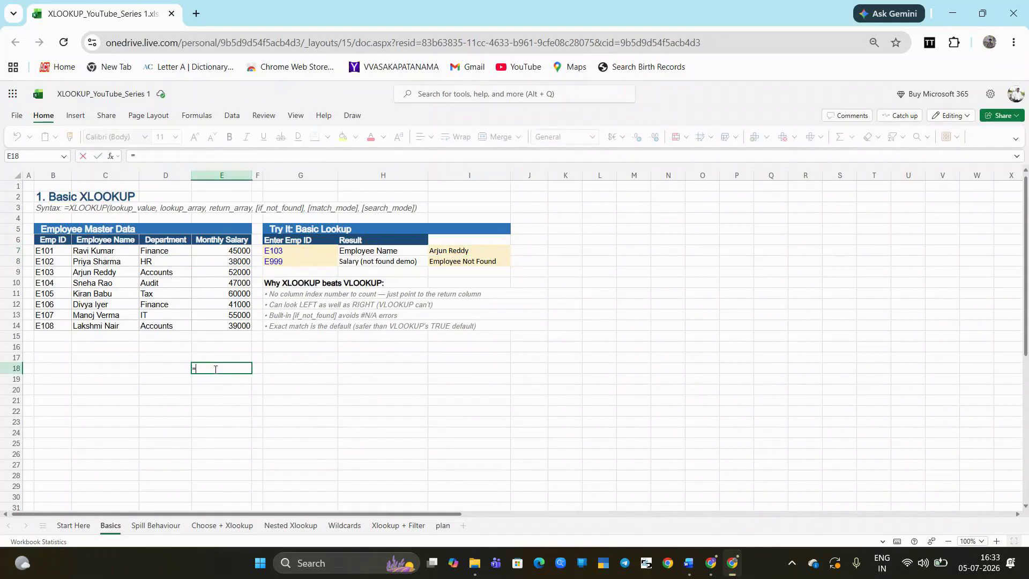
type("vlo")
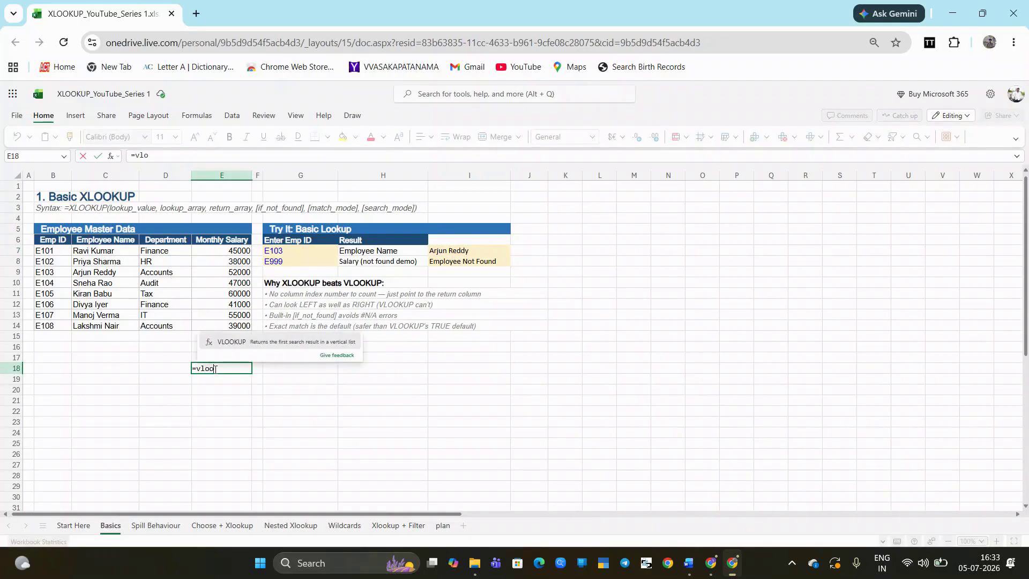
type("o")
key("Tab")
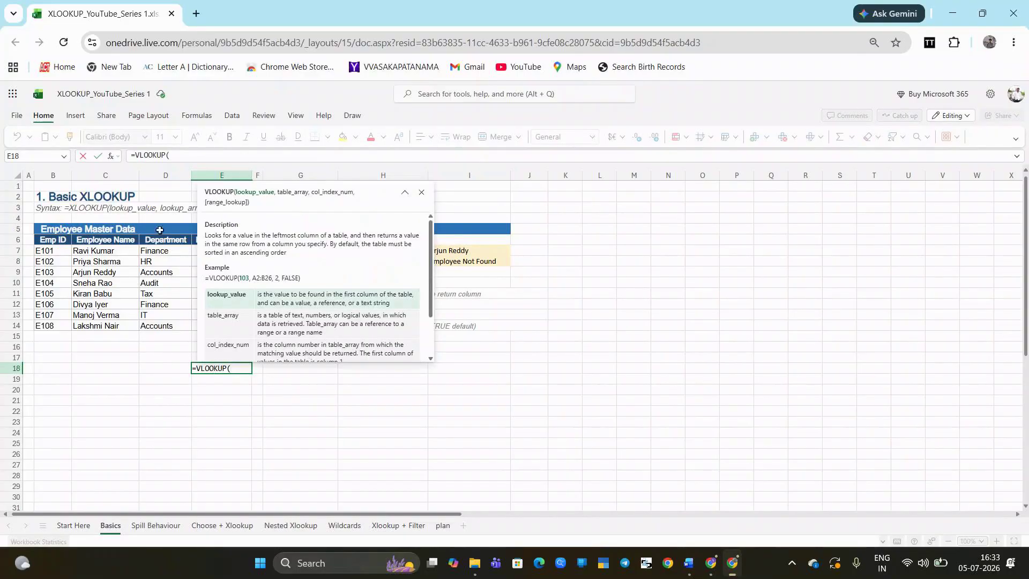
left_click(58, 250)
type(",")
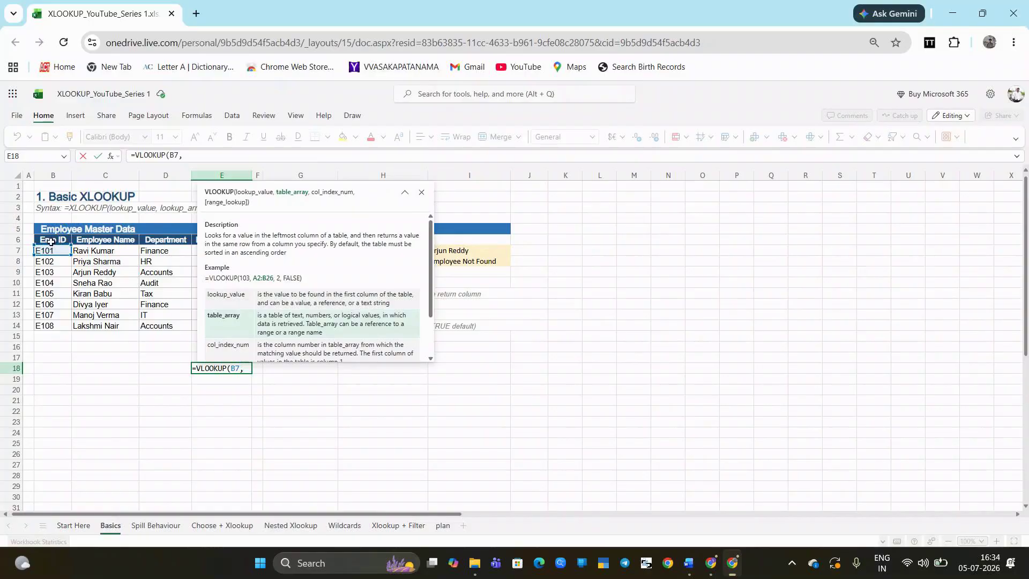
left_click_drag(57, 240, 161, 326)
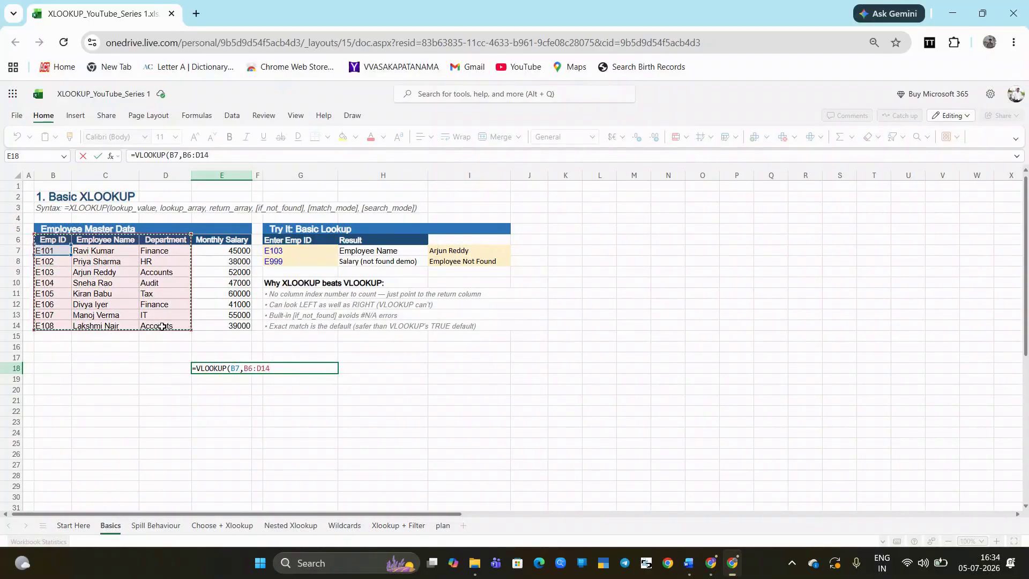
type(",3")
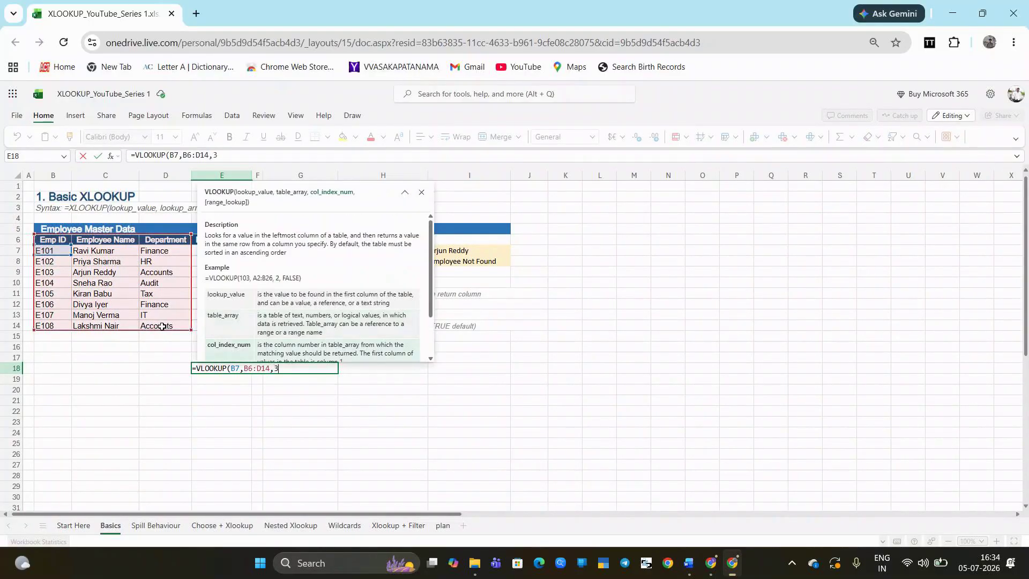
type(",0)")
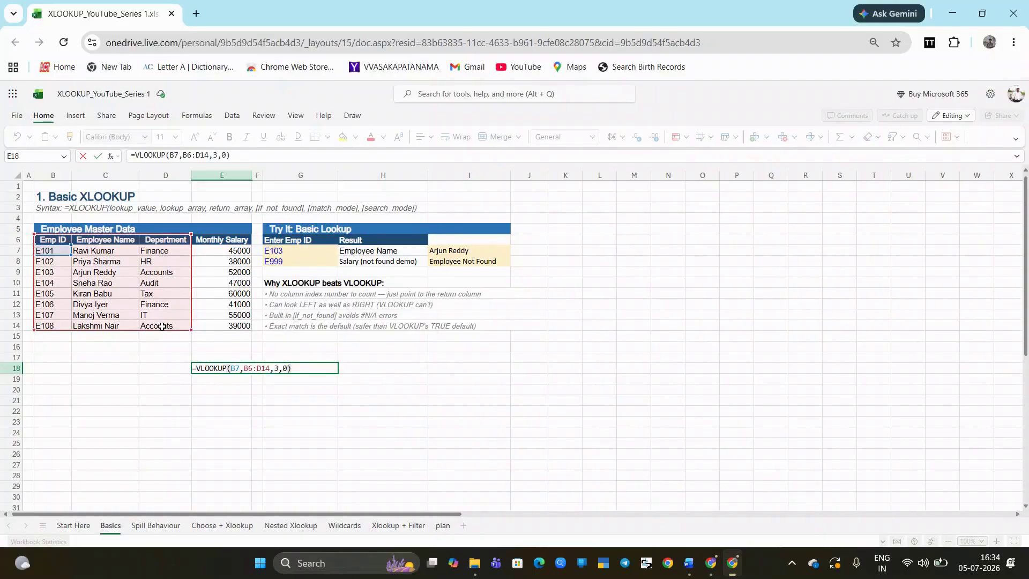
key("Return")
key("Up")
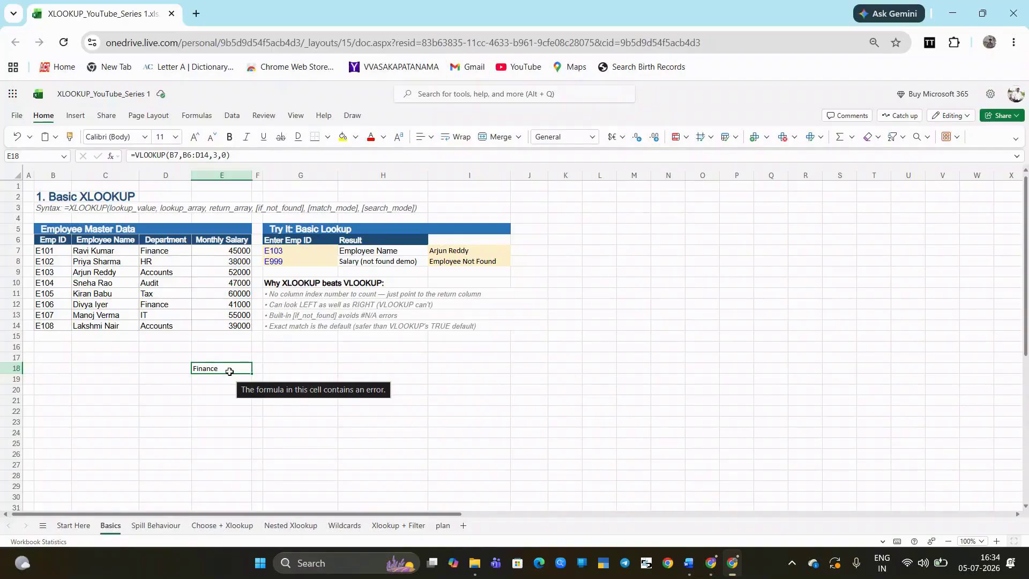
Examine the lookup_value, lookup_array and return_array arguments in the XLOOKUP syntax line in cell B3.
left_click(42, 207)
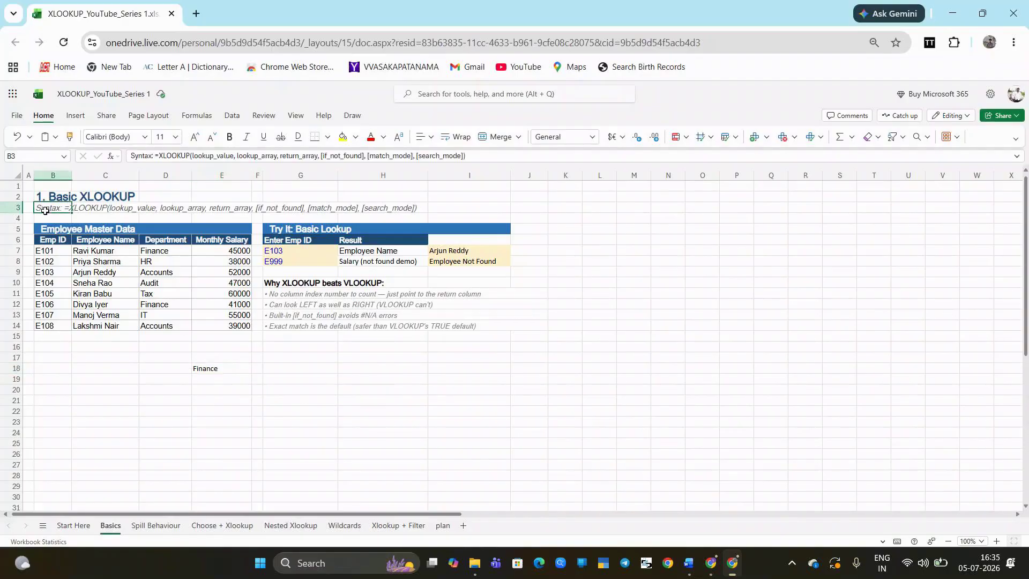
left_click(203, 156)
left_click_drag(202, 156, 306, 156)
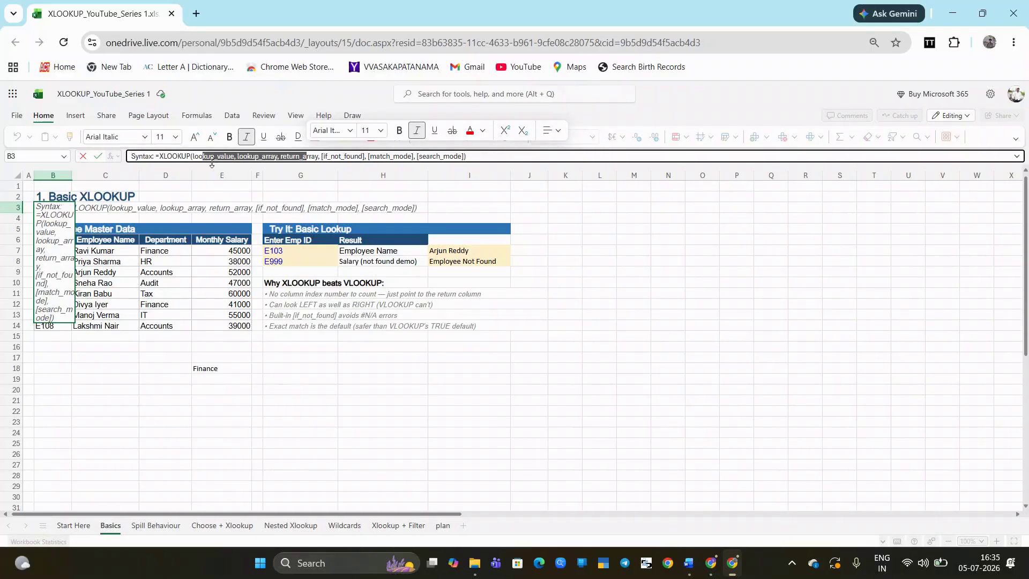
left_click(194, 231)
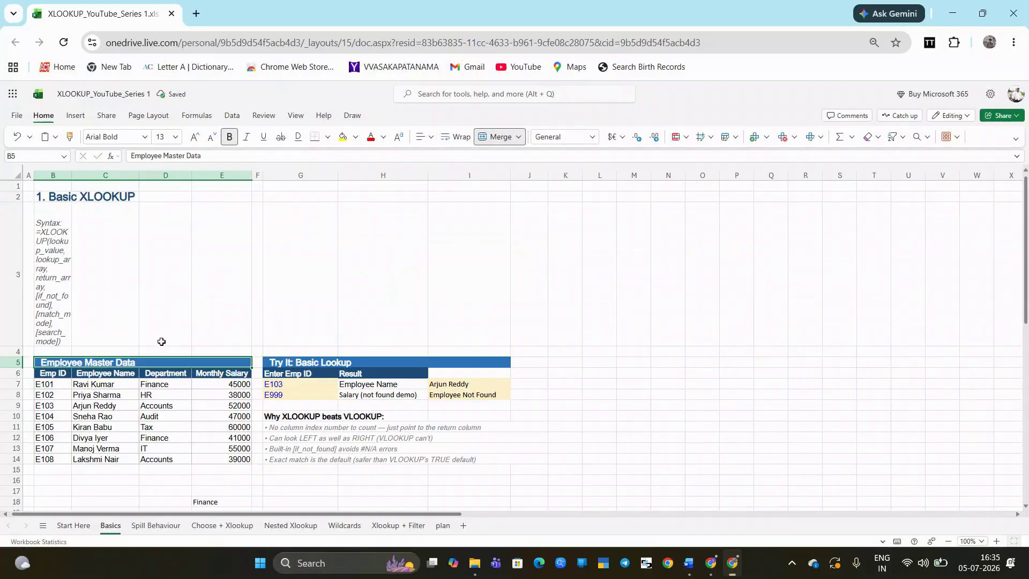
Remove the @ operator from the XLOOKUP formula in I7 and review its lookup array, return array and if-not-found arguments.
scroll(134, 386, "down", 2)
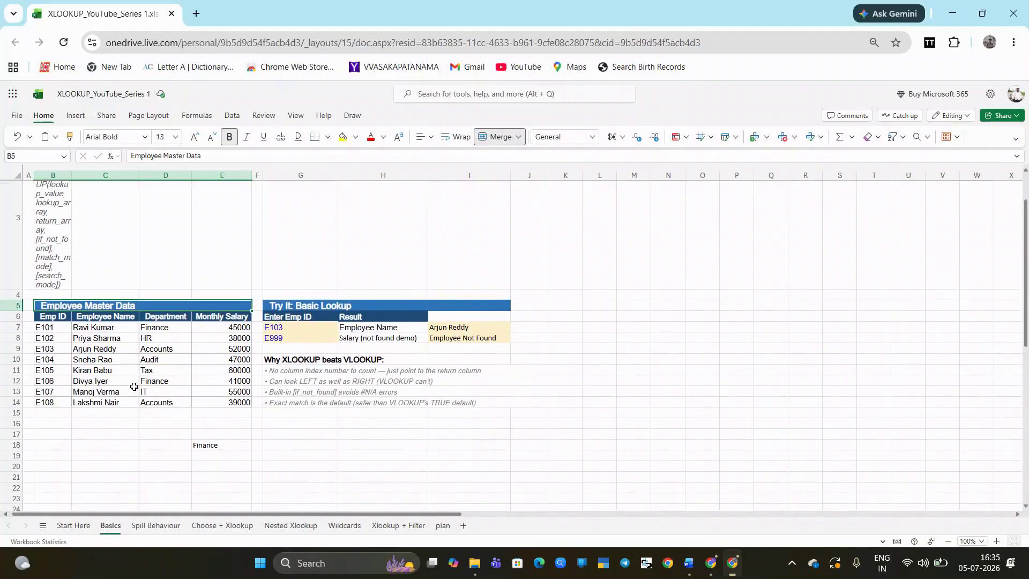
scroll(134, 387, "down", 1)
scroll(134, 386, "down", 2)
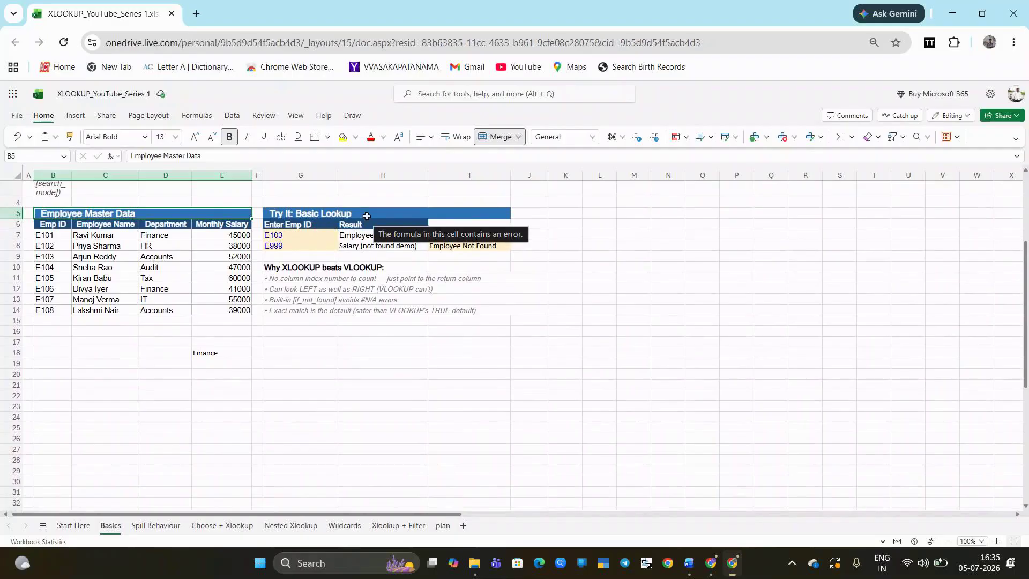
left_click(473, 238)
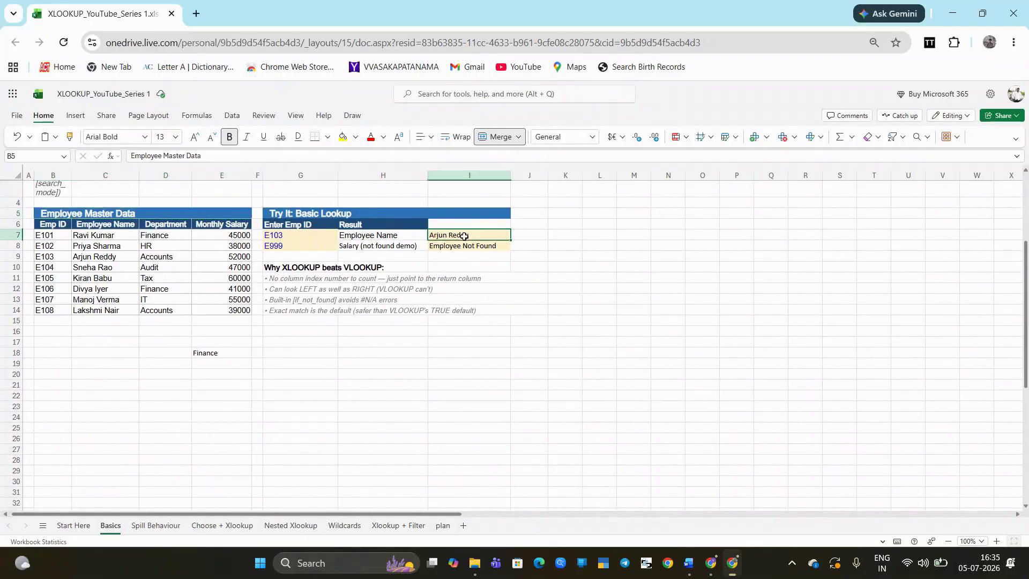
left_click(155, 154)
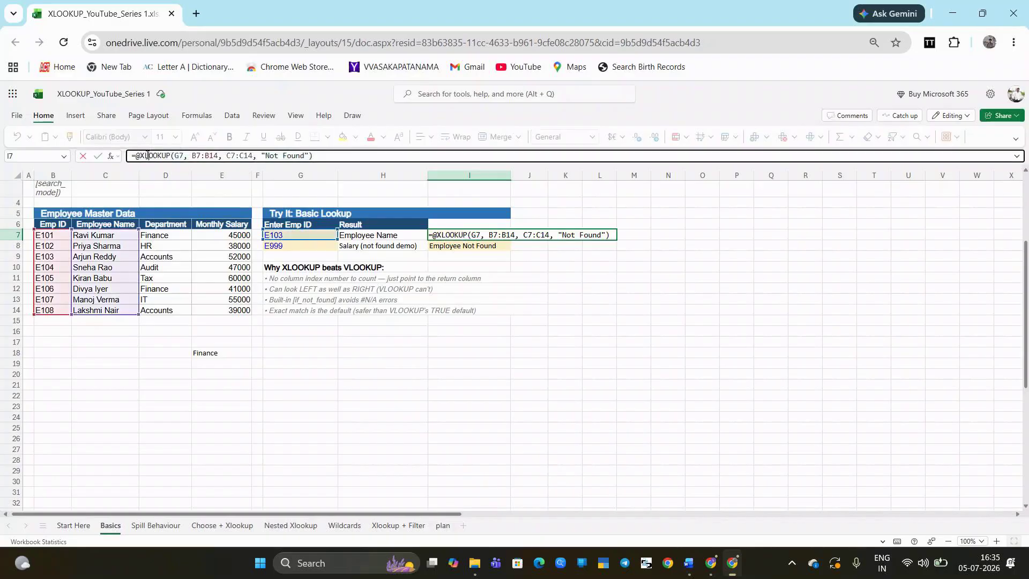
key("BackSpace")
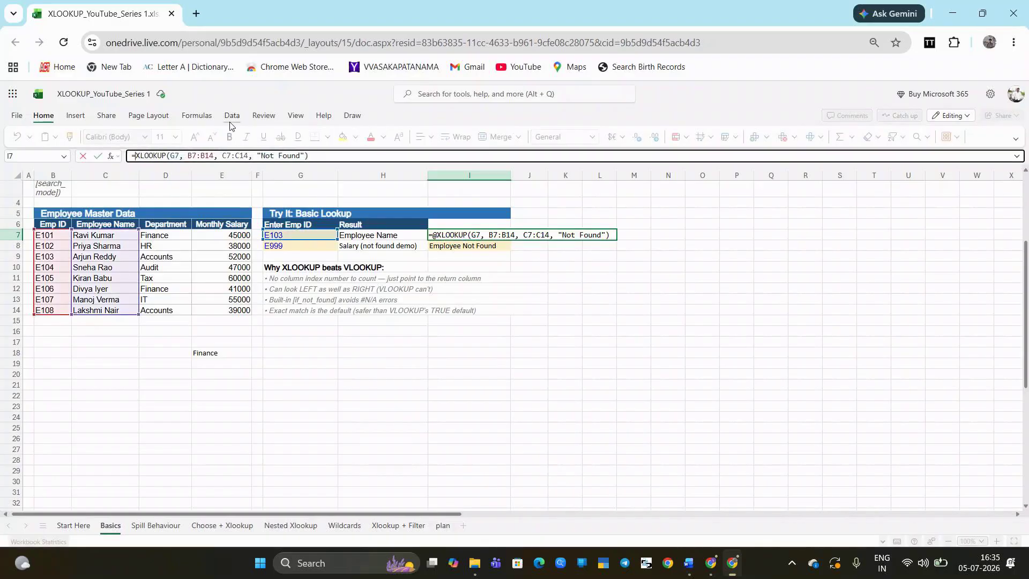
left_click(472, 237)
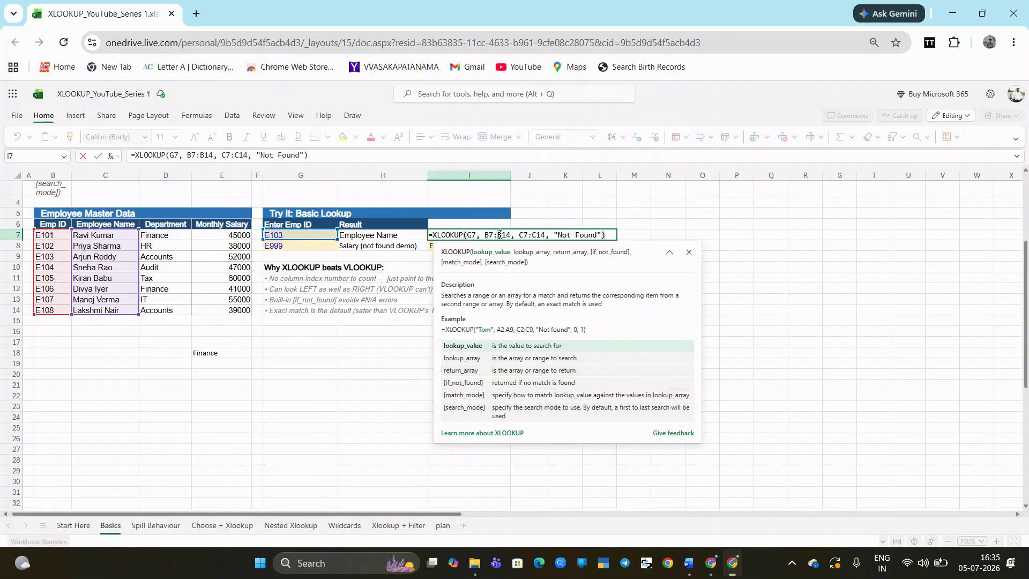
left_click(500, 234)
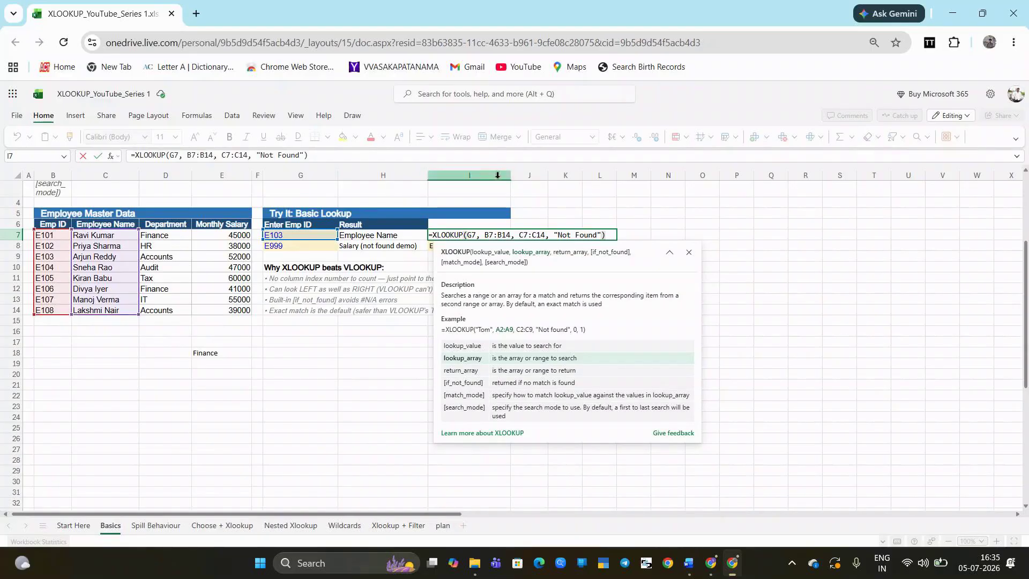
left_click(536, 235)
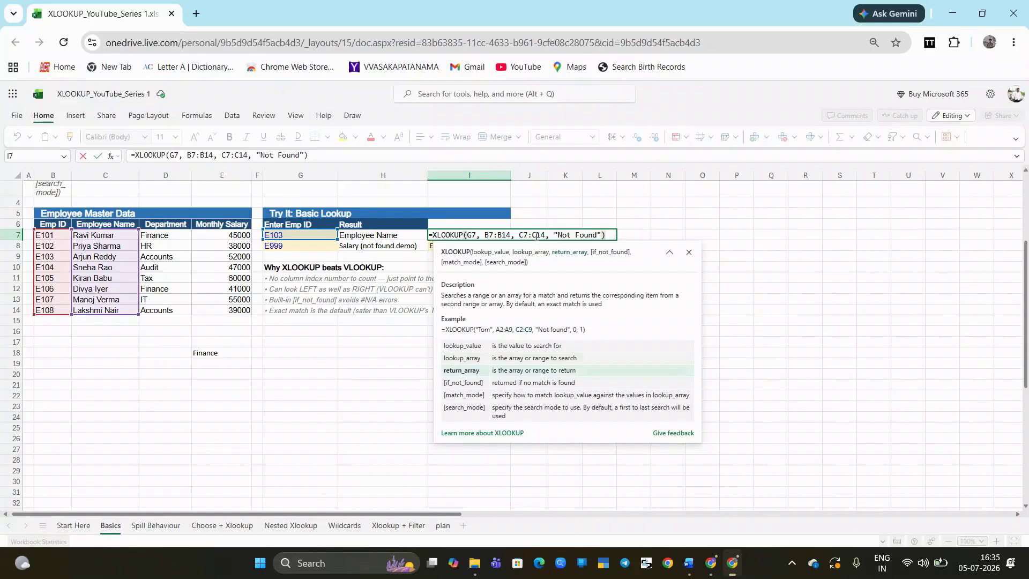
left_click(583, 235)
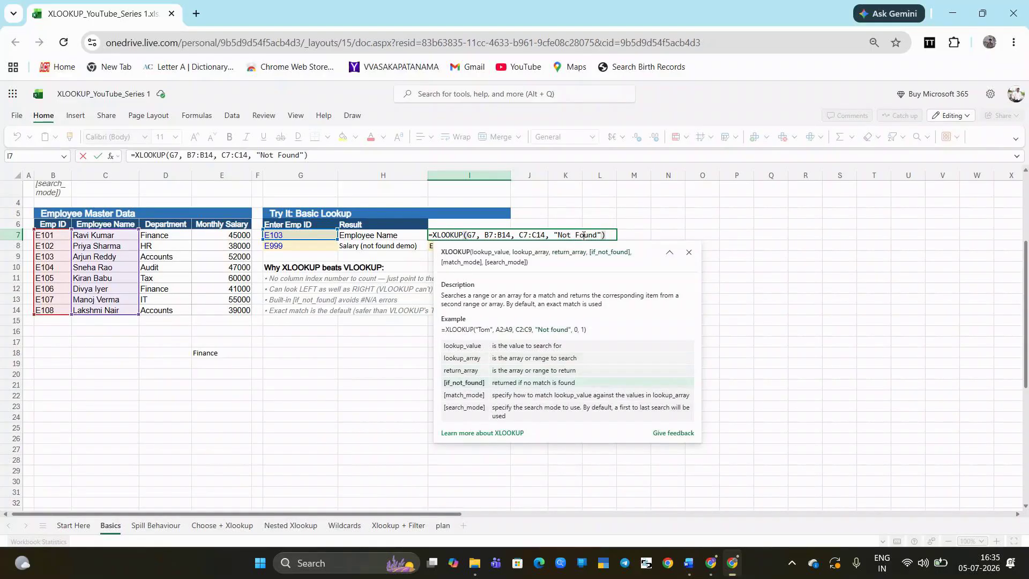
key("ctrl+Return")
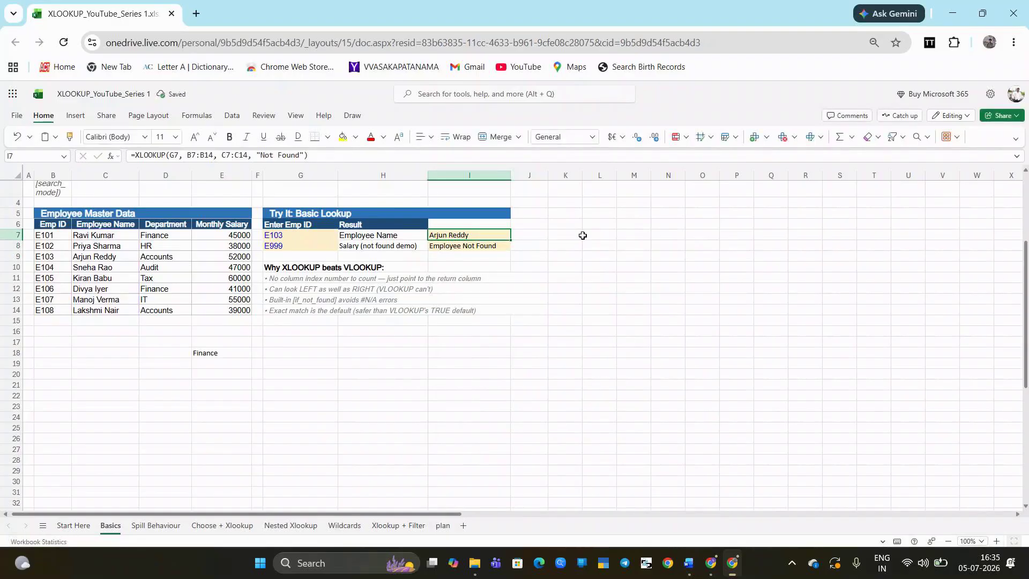
Check employee ID E103 in the master data and inspect the salary lookup formula in cell I8.
left_click(54, 256)
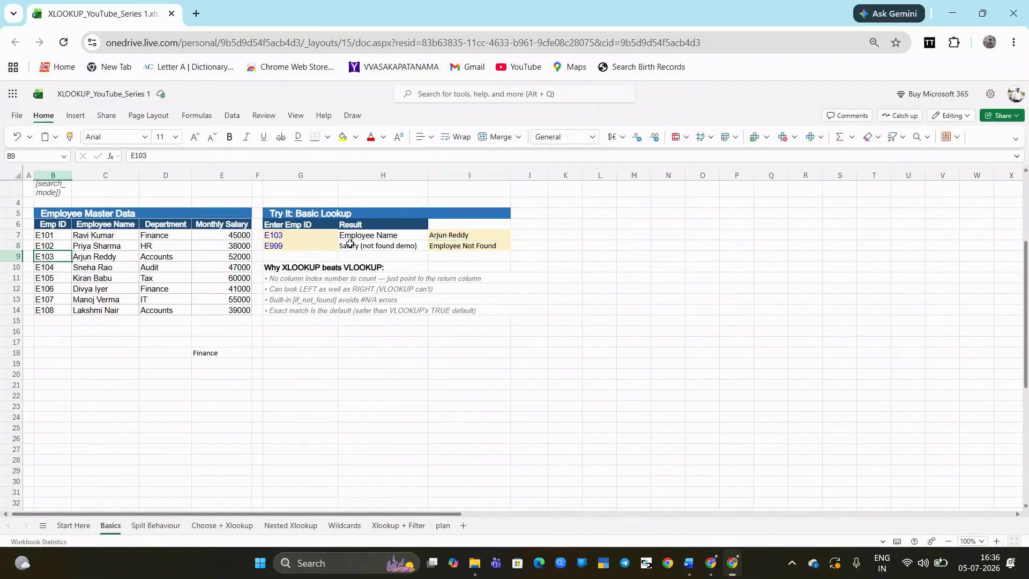
left_click(477, 245)
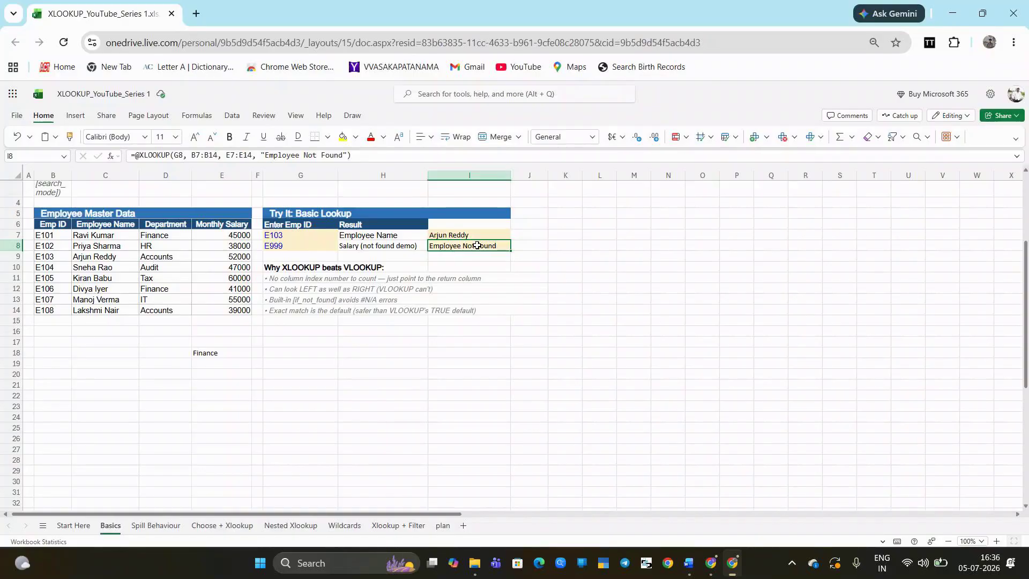
Enter the leftward lookup =XLOOKUP(I7,C7:C14,B7:B14) in cell H18 to return the employee ID from the name.
left_click(381, 355)
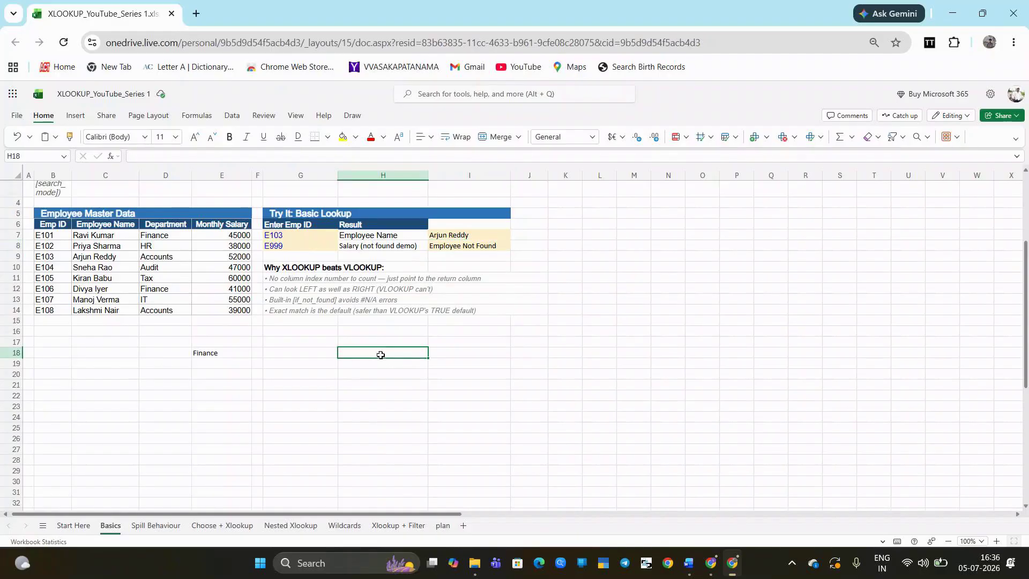
type("=")
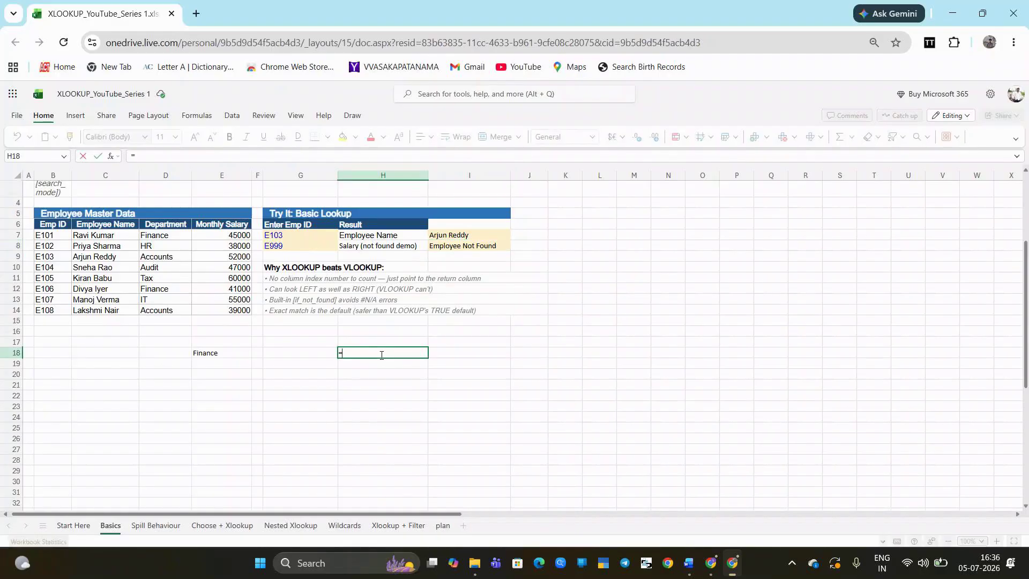
type("xloo")
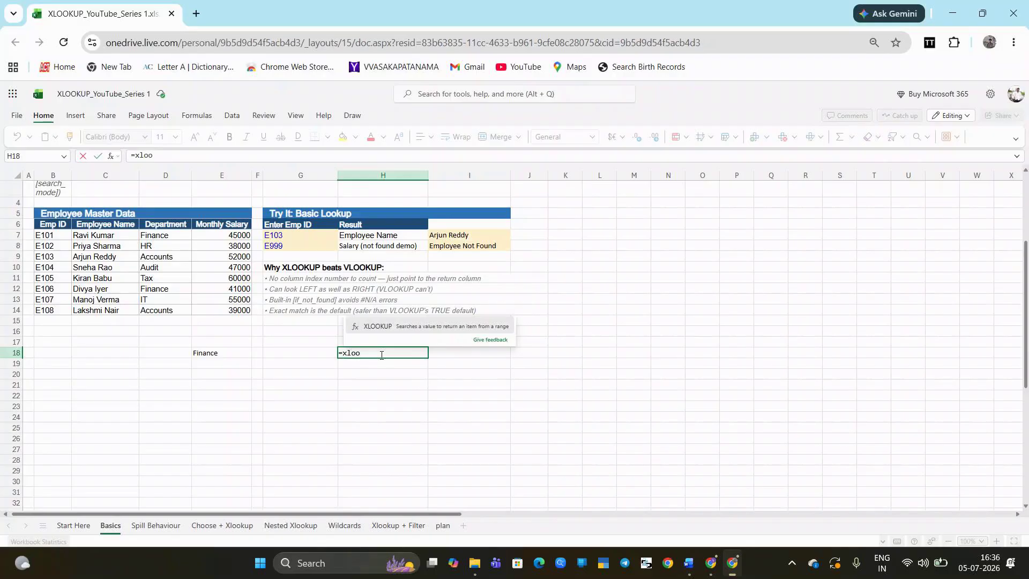
key("Tab")
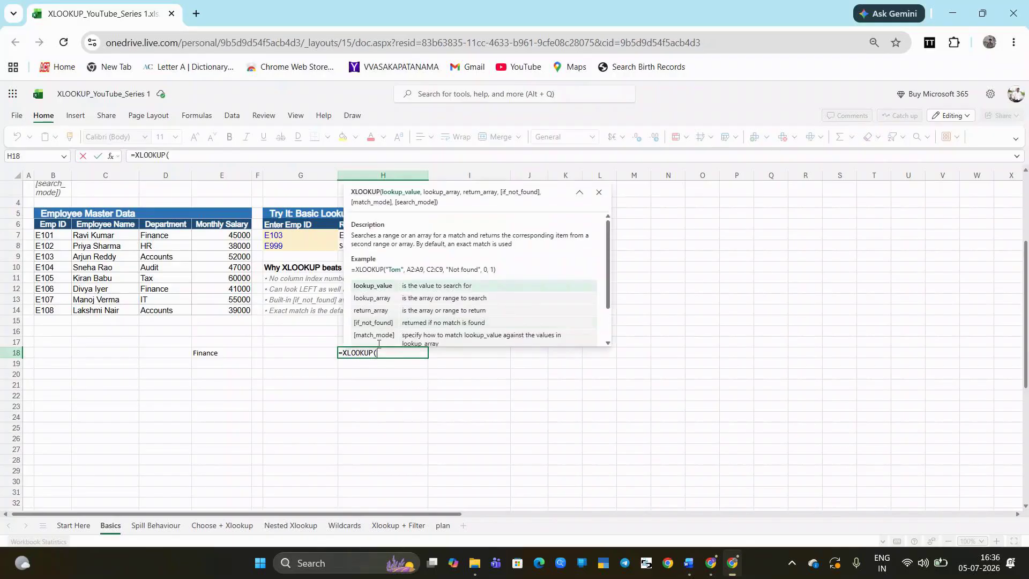
left_click(298, 233)
key("Right")
key("Right")
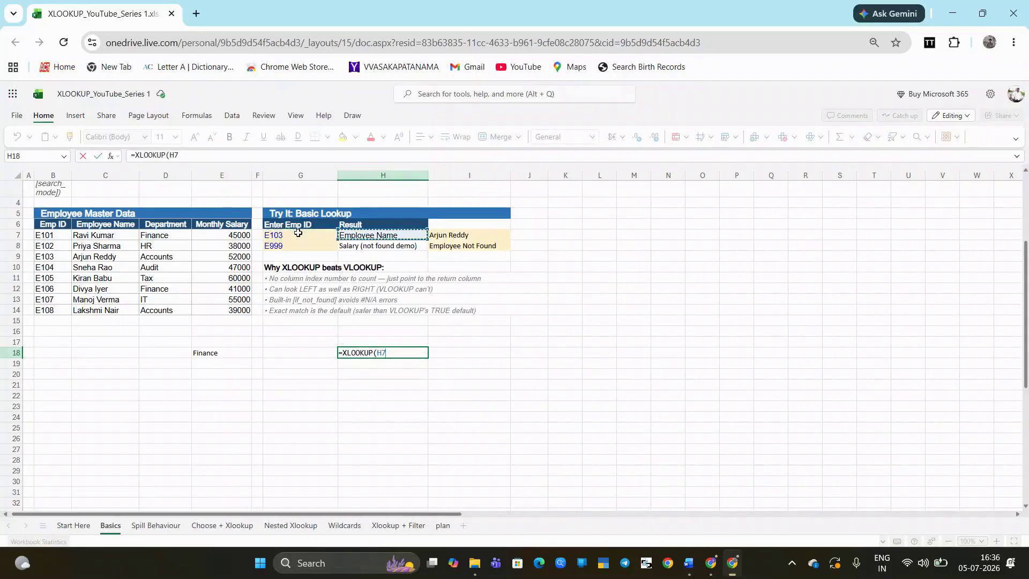
type(",")
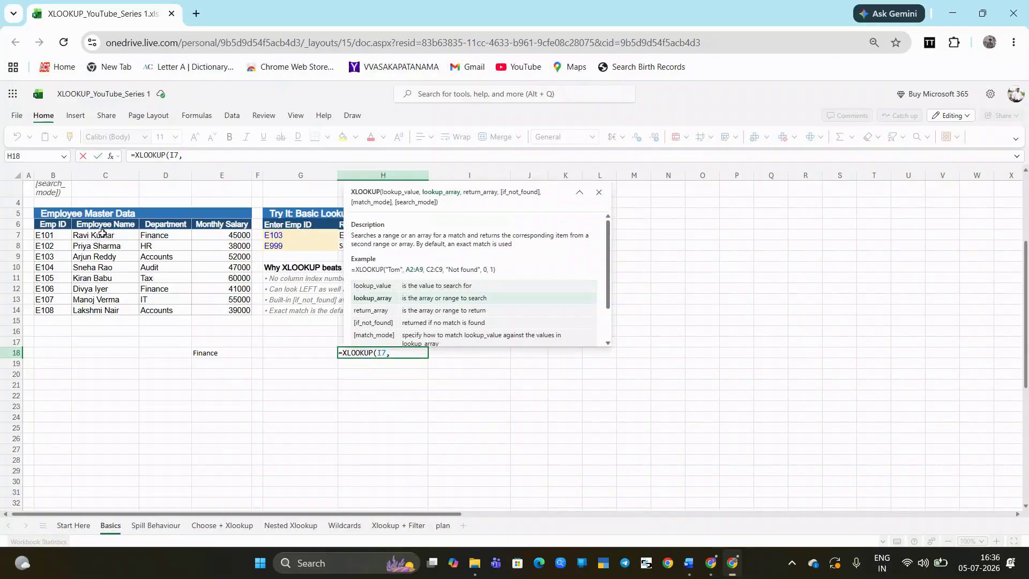
left_click_drag(98, 235, 103, 310)
type(",")
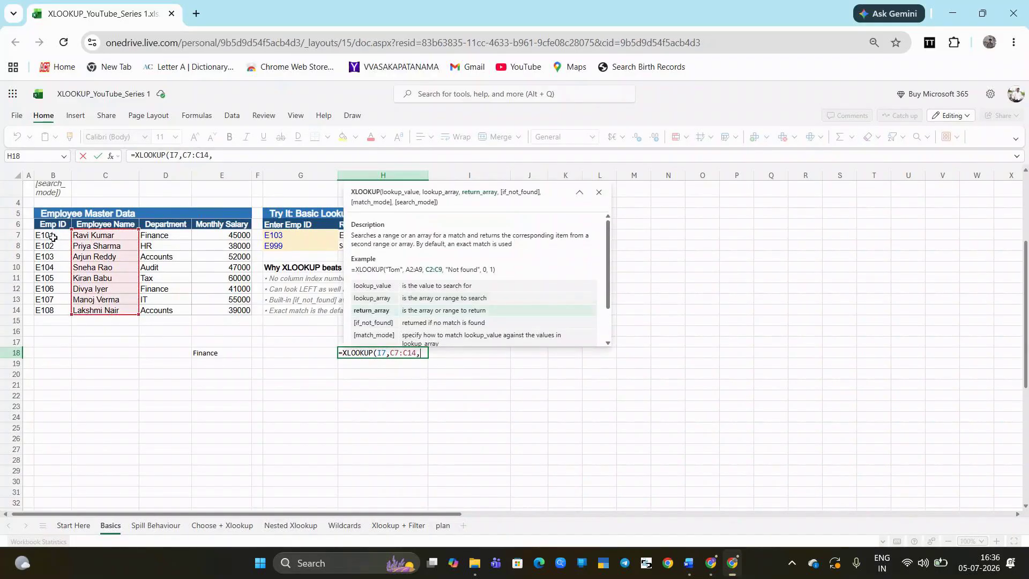
left_click_drag(52, 236, 54, 312)
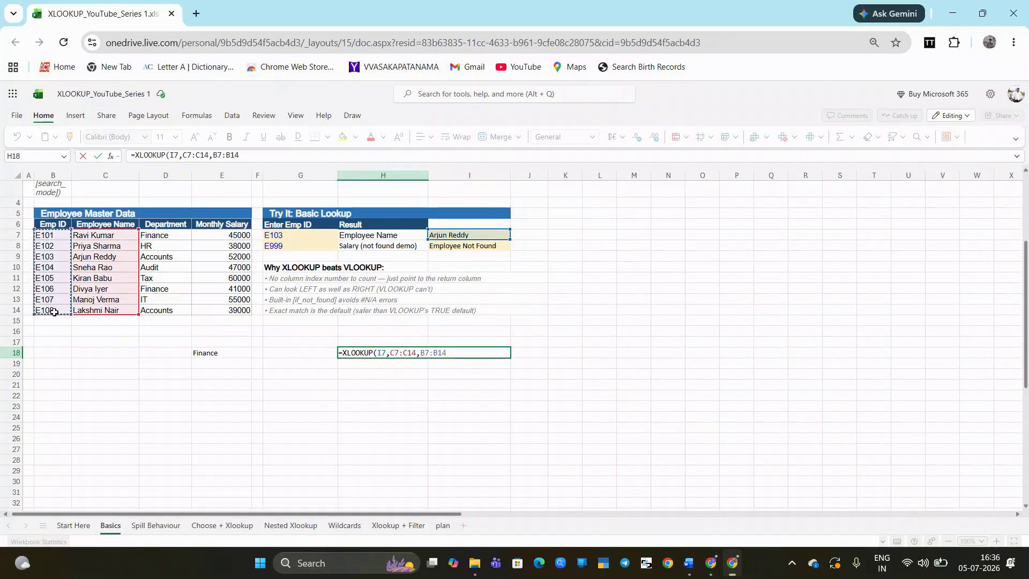
key("Return")
key("Up")
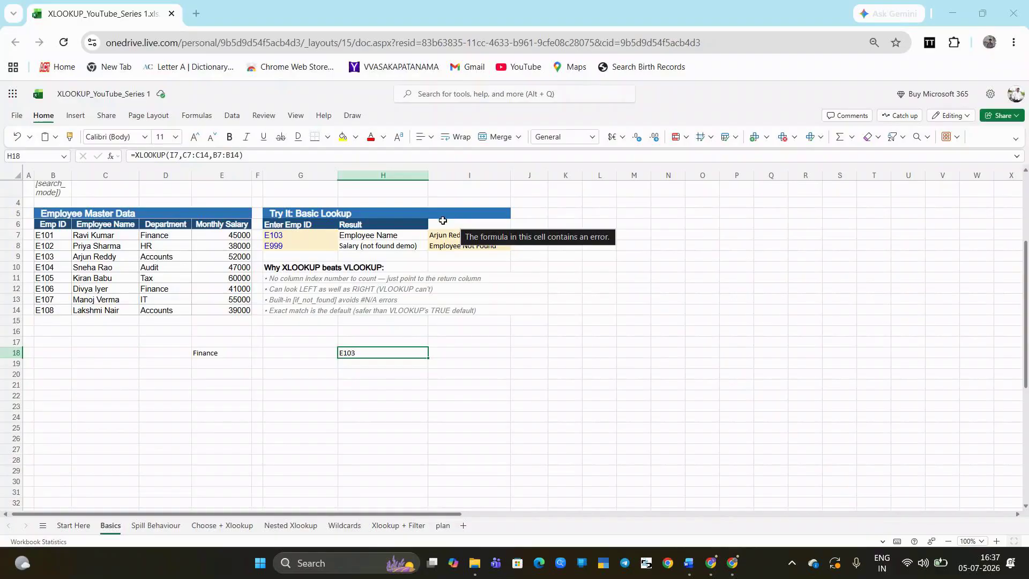
Review the remaining video topics on the Start Here sheet, from SPILL behaviour in C7 to XLOOKUP with FILTER in C11.
left_click(72, 525)
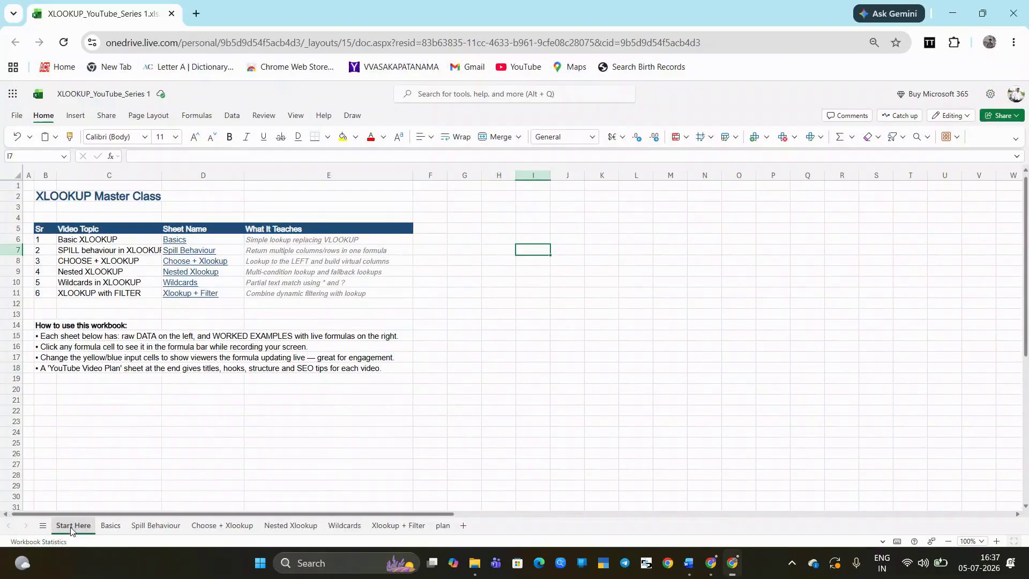
left_click(124, 252)
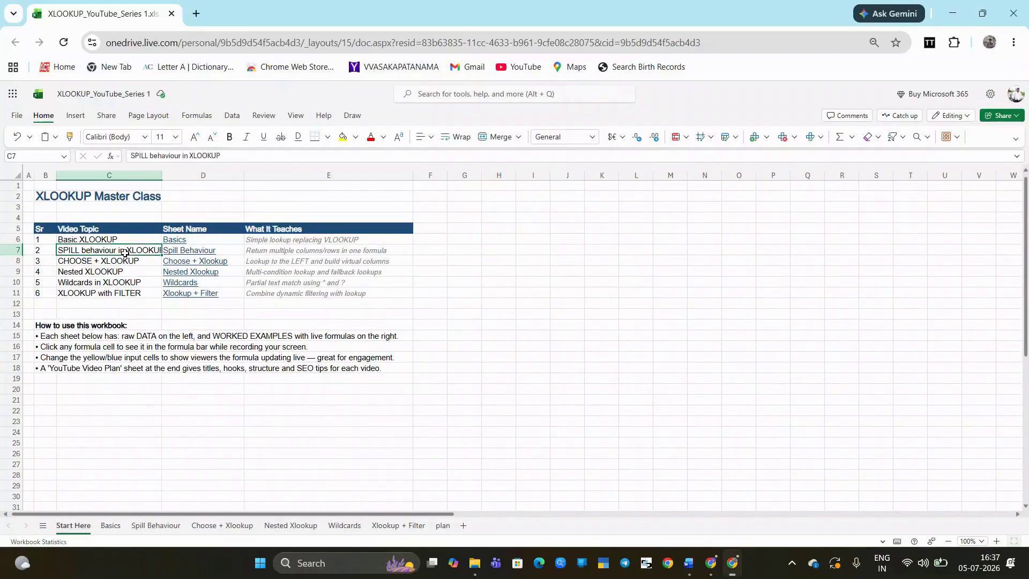
key("Down")
key("Down")
key("Down")
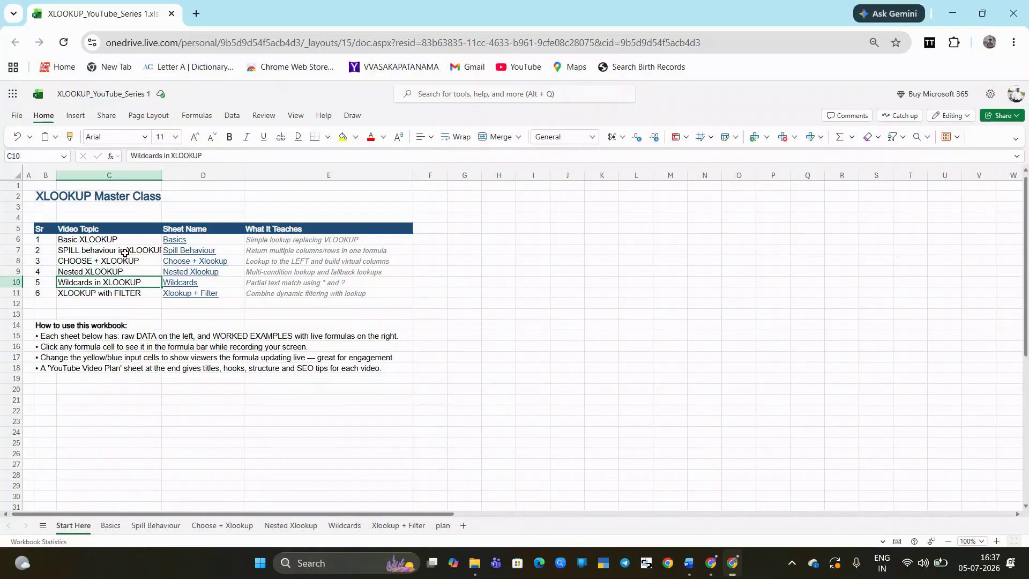
key("Down")
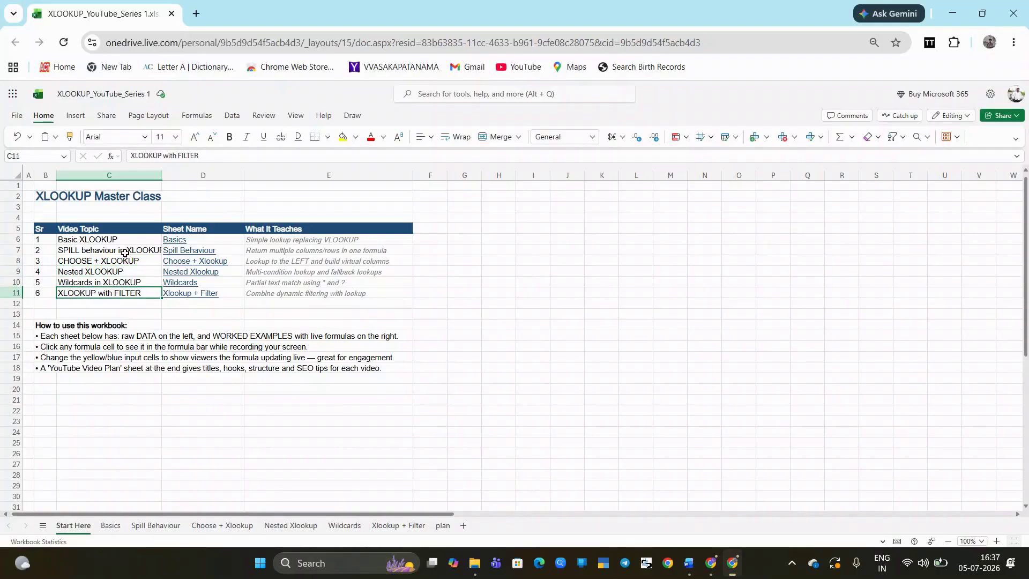